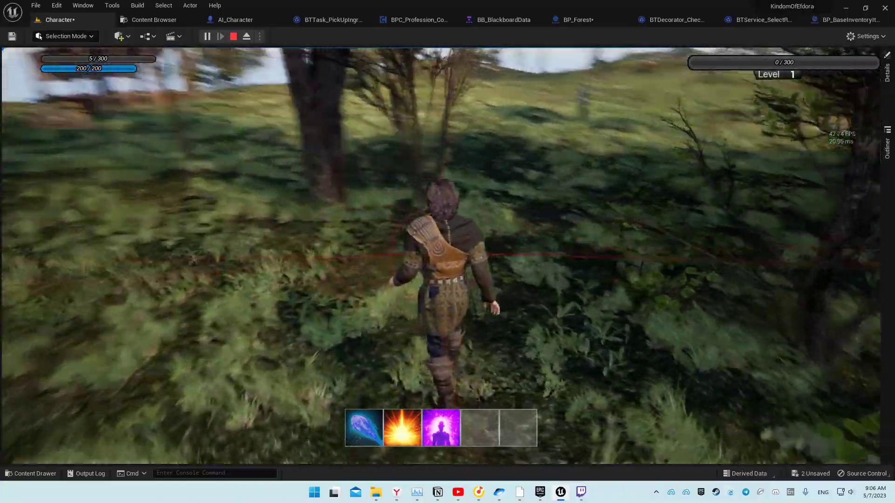
# Step: Run the character across the grass and up the wooded hillside to the clearing, then eject with F8
pyautogui.press('w')
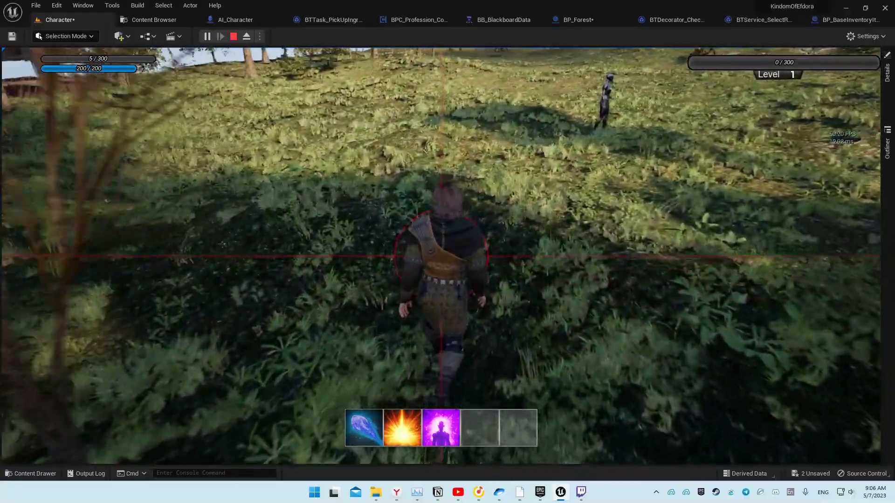
pyautogui.press('w')
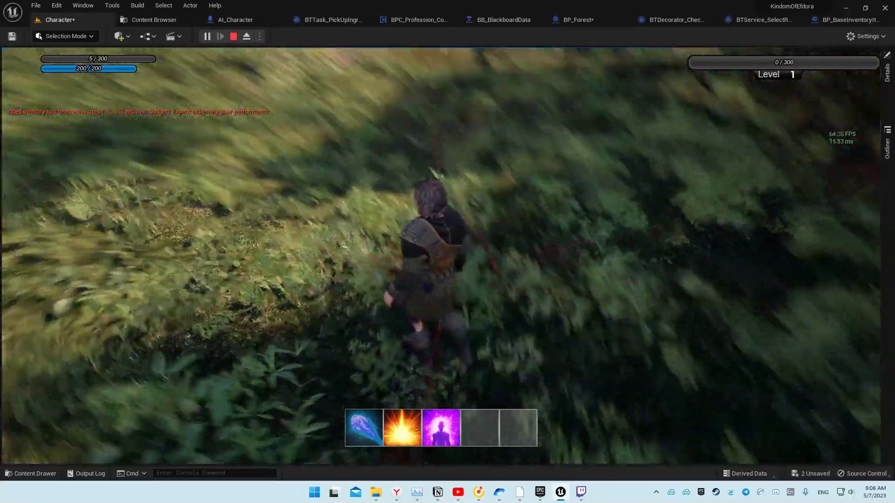
pyautogui.press('w')
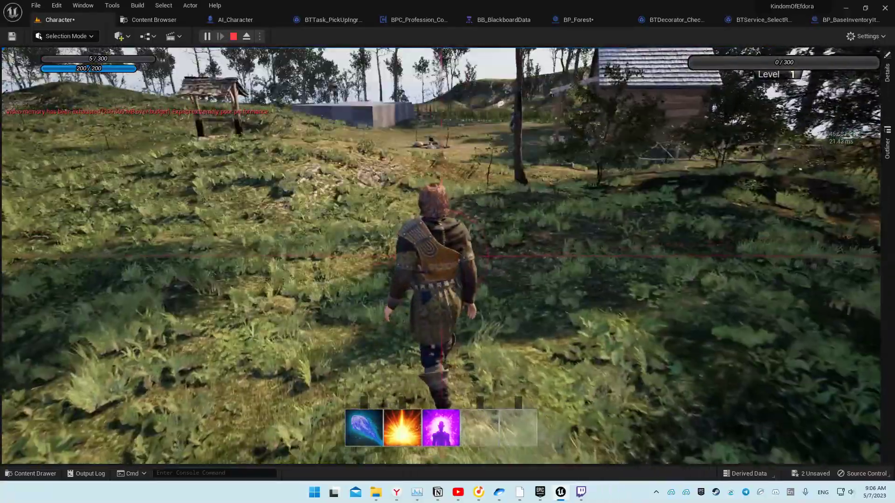
pyautogui.press('w')
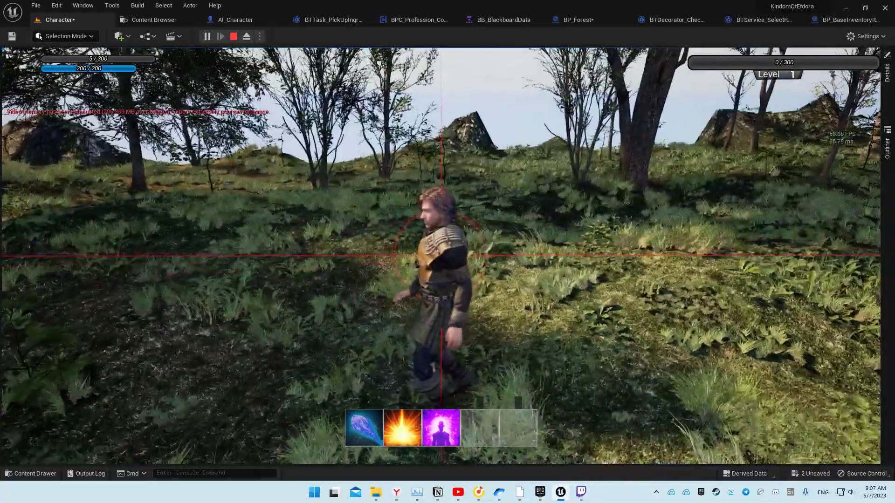
pyautogui.press('w')
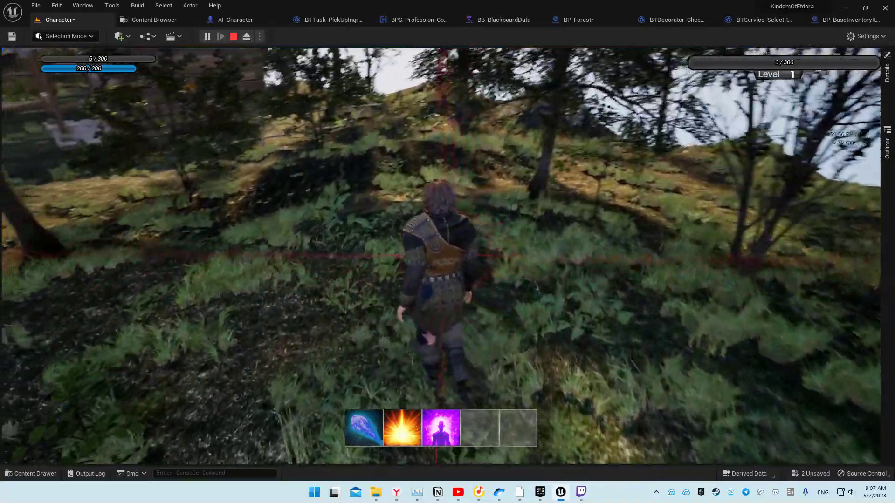
pyautogui.press('w')
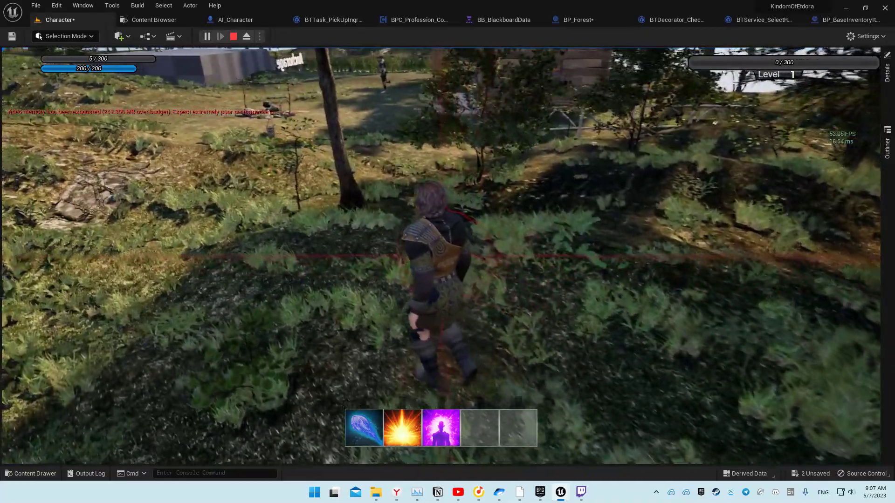
pyautogui.press('w')
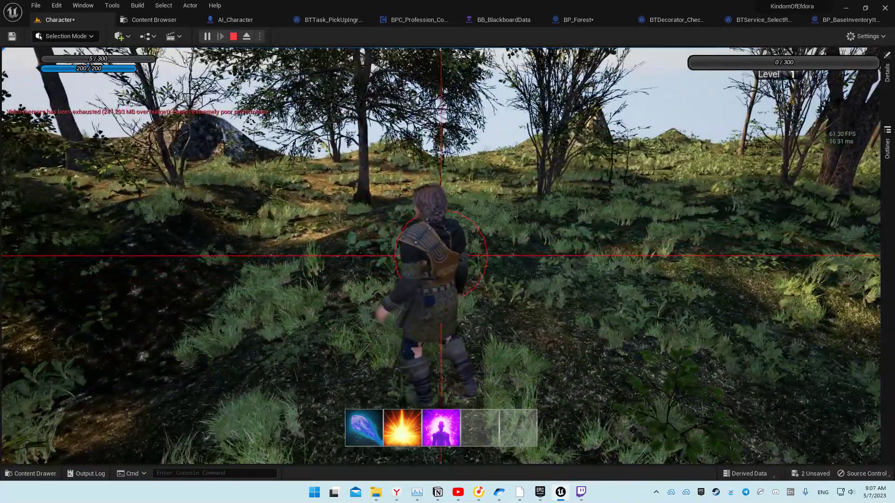
pyautogui.press('F8')
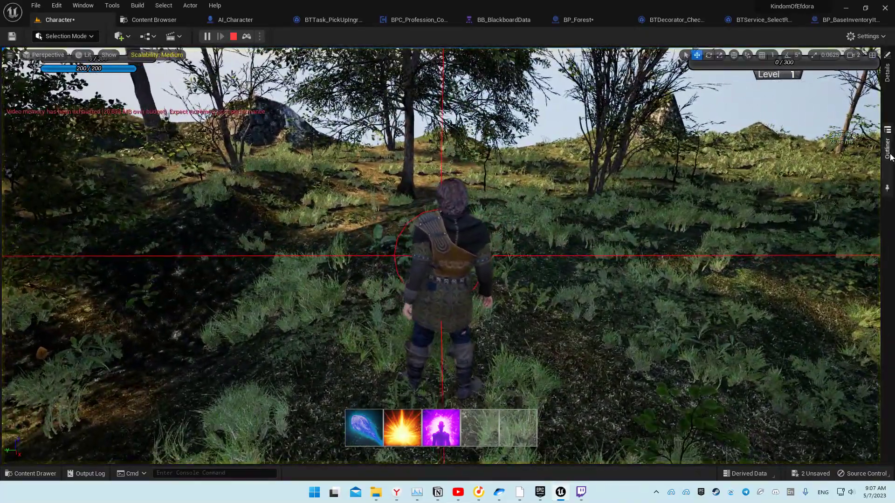
# Step: Select BP_Forest_AICharacter2 and show its Details, revealing the 990.0 mushroom spawn radius
pyautogui.click(740, 92)
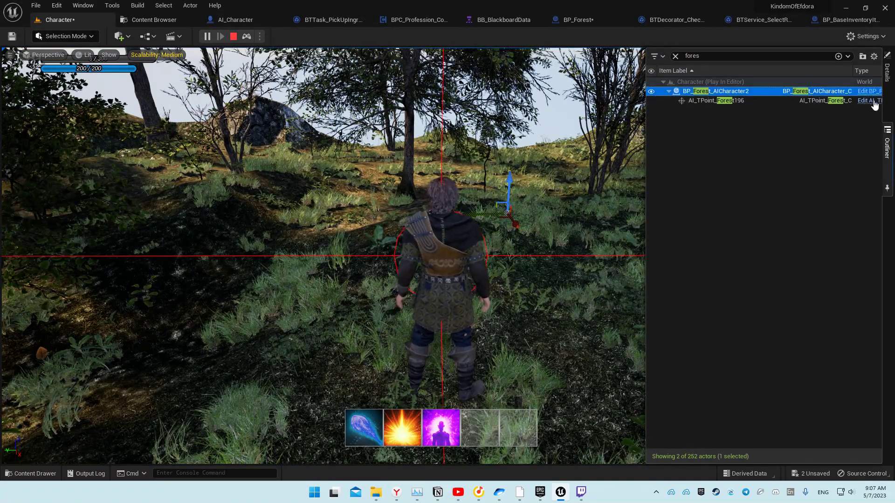
pyautogui.click(887, 70)
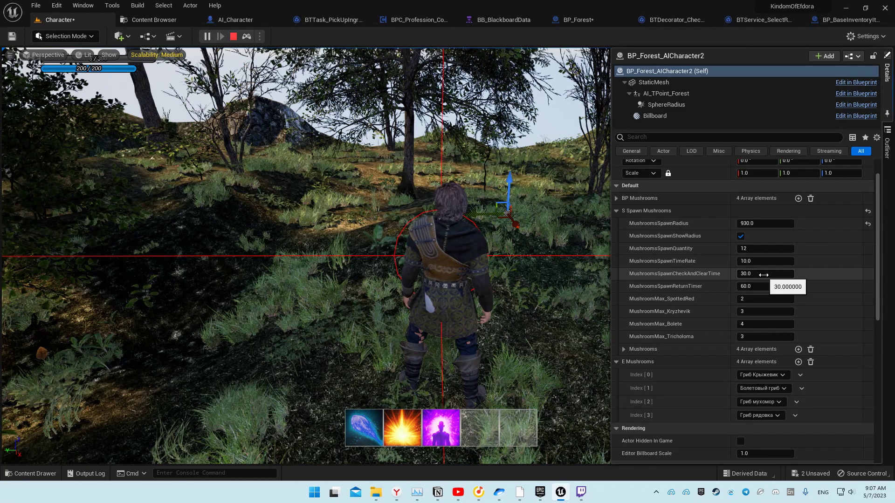
# Step: Inspect the spawner's check-and-clear time and spawn return timer values without changing them
pyautogui.click(764, 275)
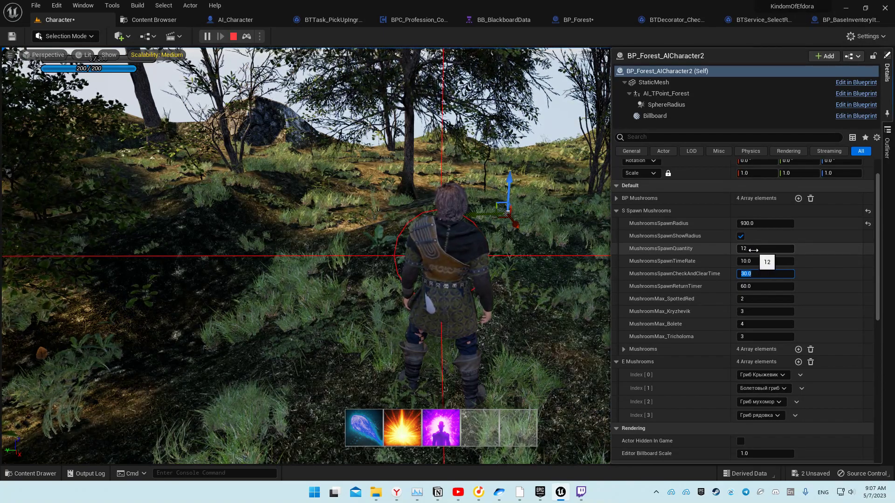
pyautogui.click(755, 275)
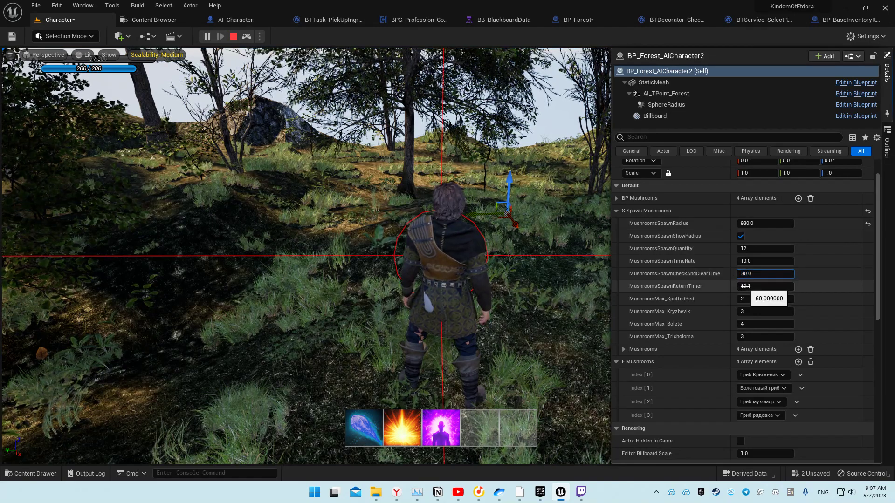
pyautogui.click(746, 287)
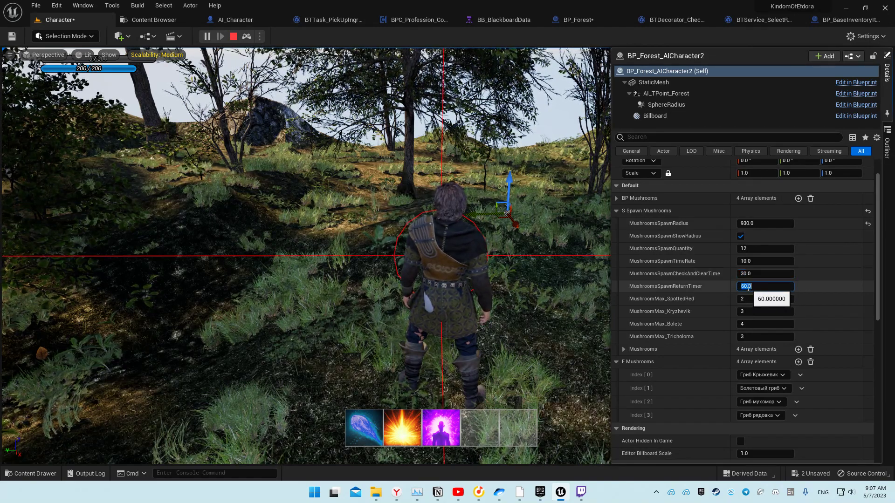
pyautogui.click(746, 287)
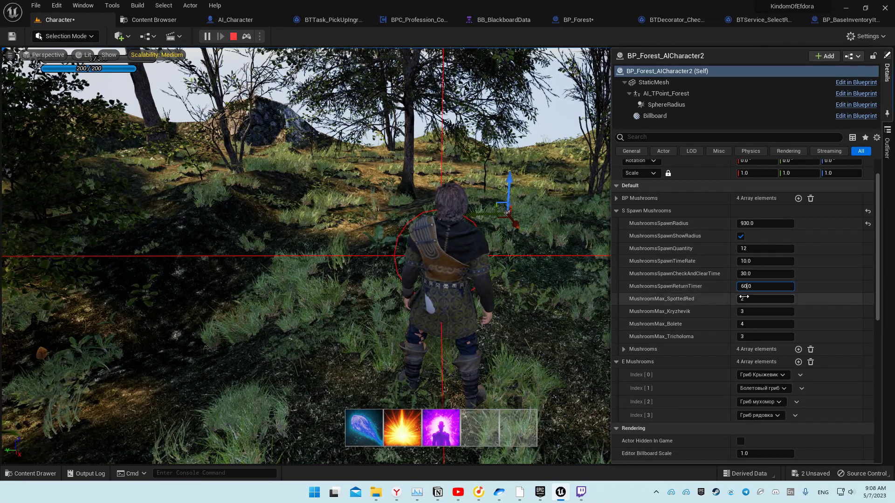
pyautogui.write('600')
pyautogui.press('End')
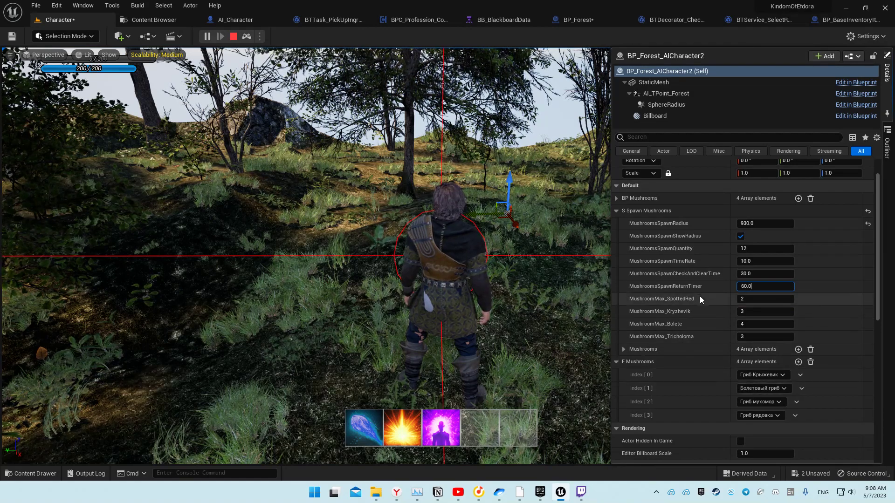
# Step: Check the SpottedRed and Bolete mushroom limits, then close Details and turn the view
pyautogui.click(746, 300)
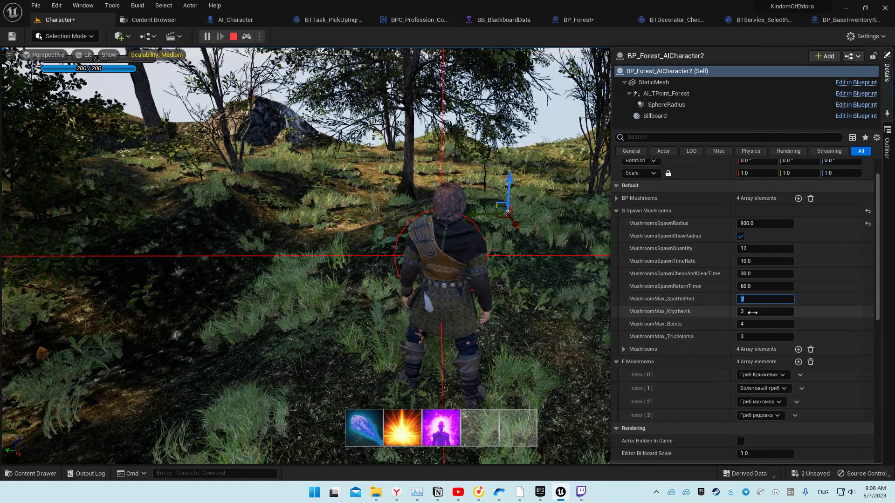
pyautogui.click(755, 325)
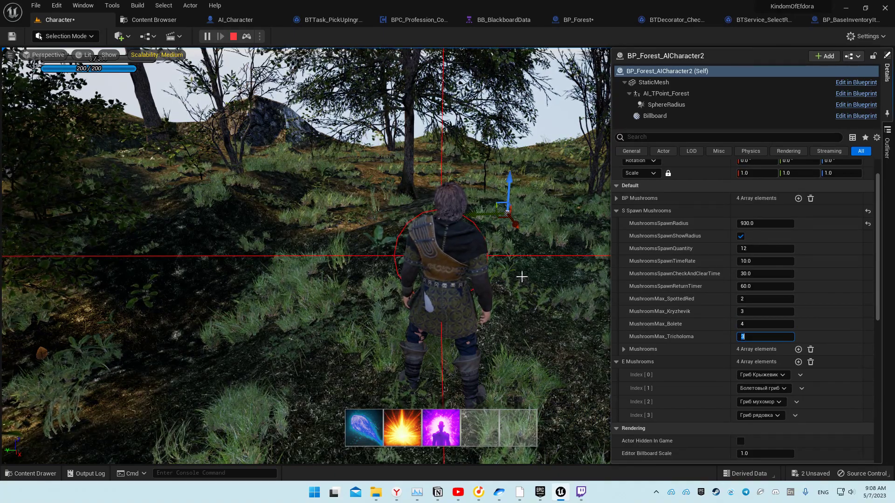
pyautogui.moveTo(522, 277); pyautogui.dragTo(494, 280, button='right')
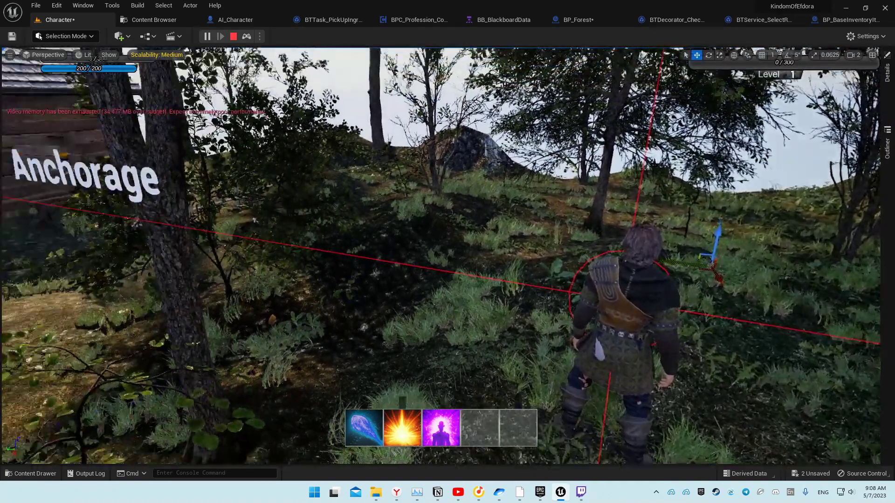
# Step: Retake control with F8 and run across the clearing past the campfire into the meadow
pyautogui.press('F8')
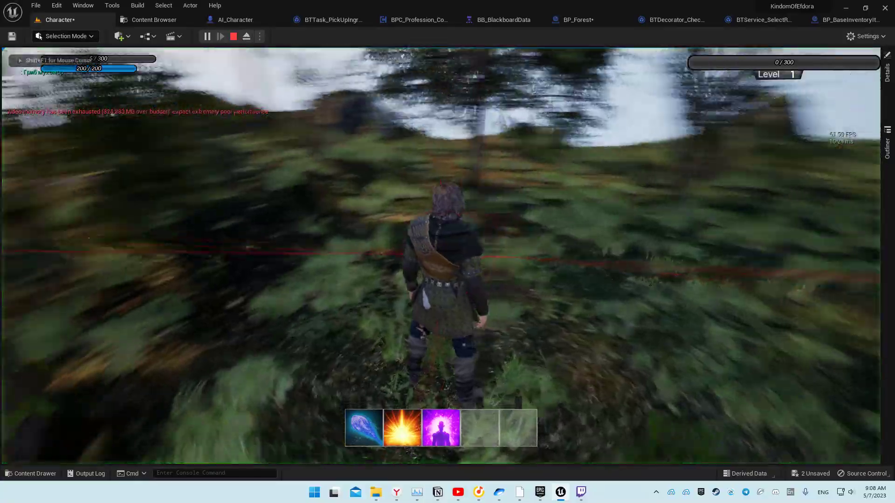
pyautogui.press('w')
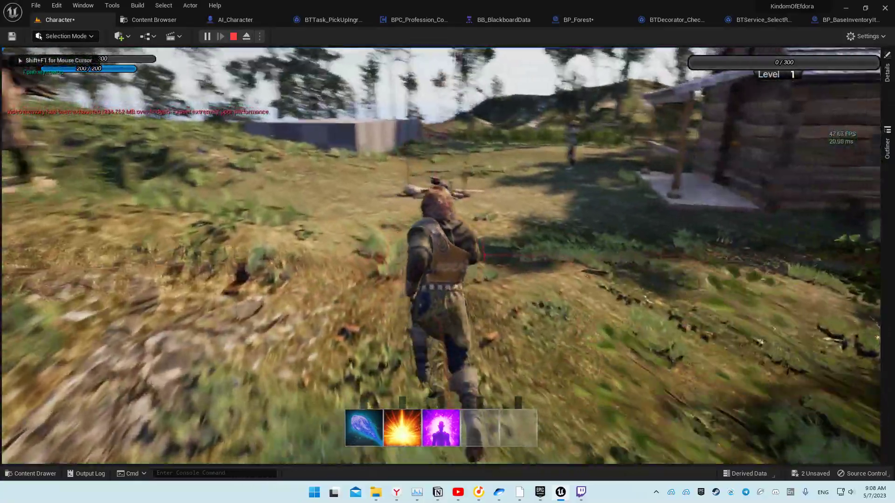
pyautogui.press('w')
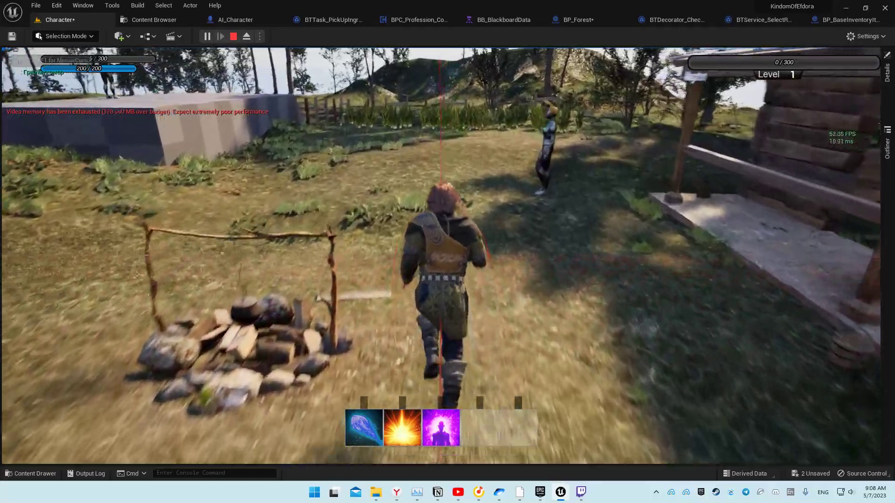
pyautogui.press('w')
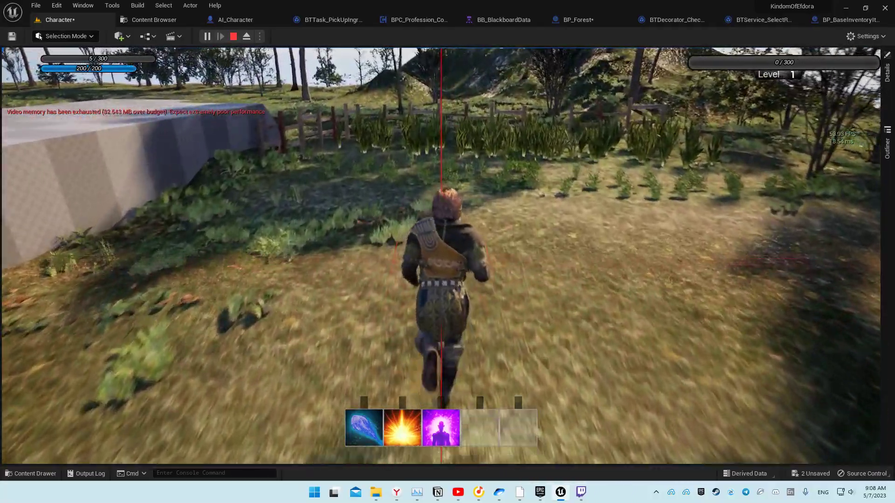
pyautogui.press('w')
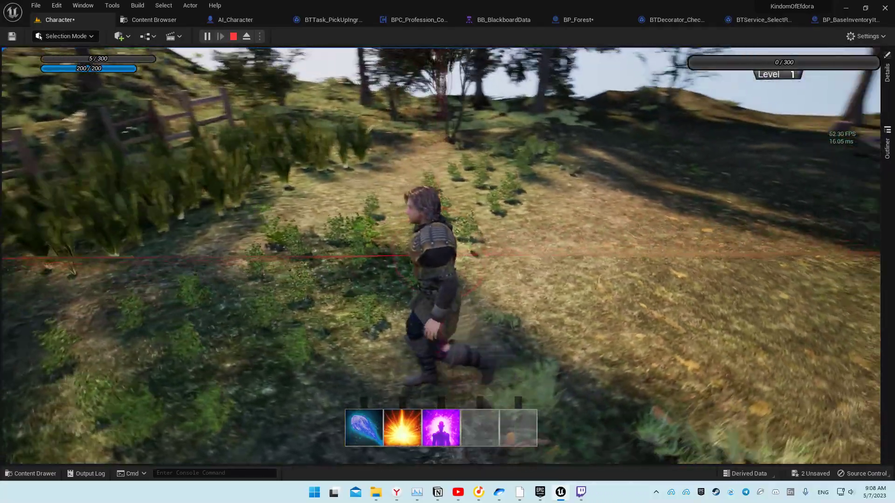
pyautogui.press('w')
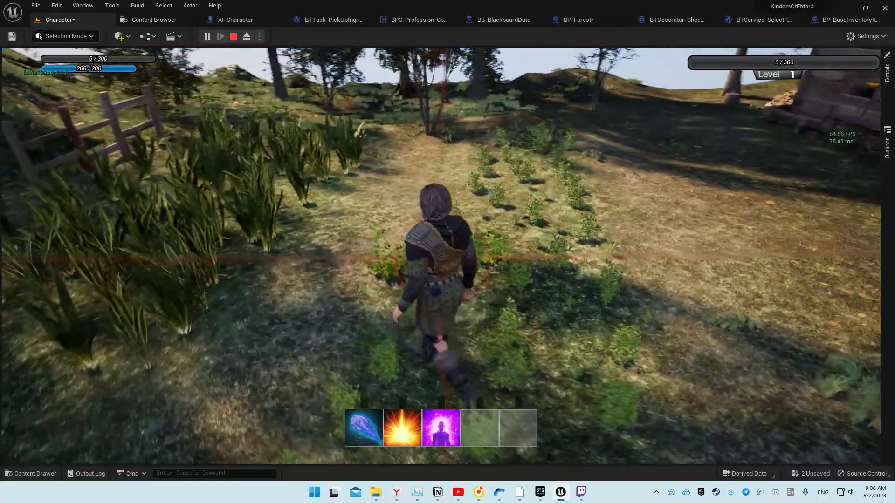
# Step: Walk past the cabin, villager and well through the village, then open the inventory
pyautogui.press('w')
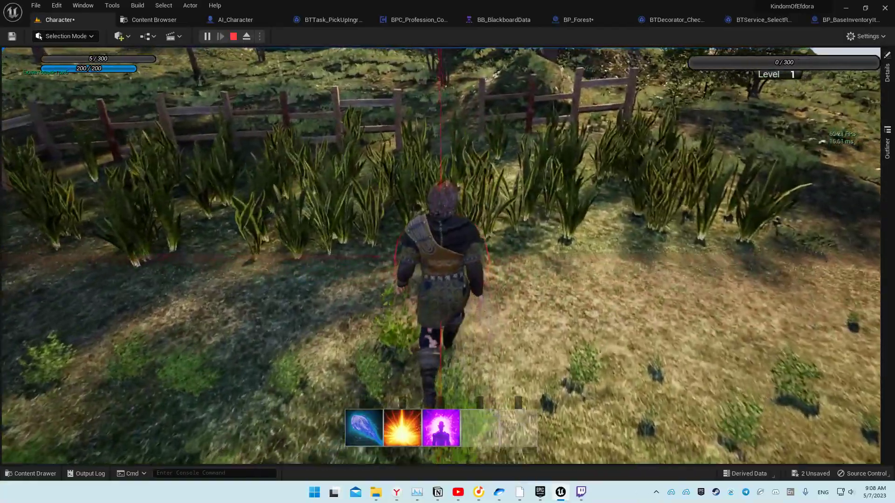
pyautogui.press('w')
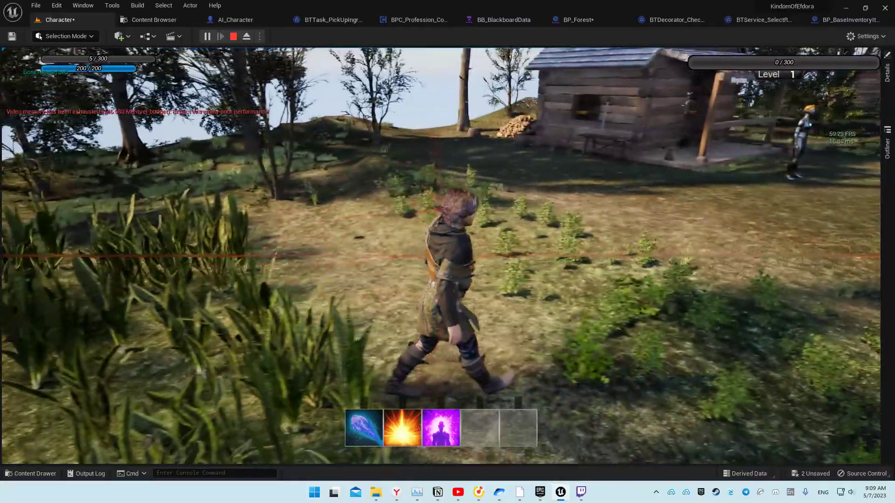
pyautogui.press('w')
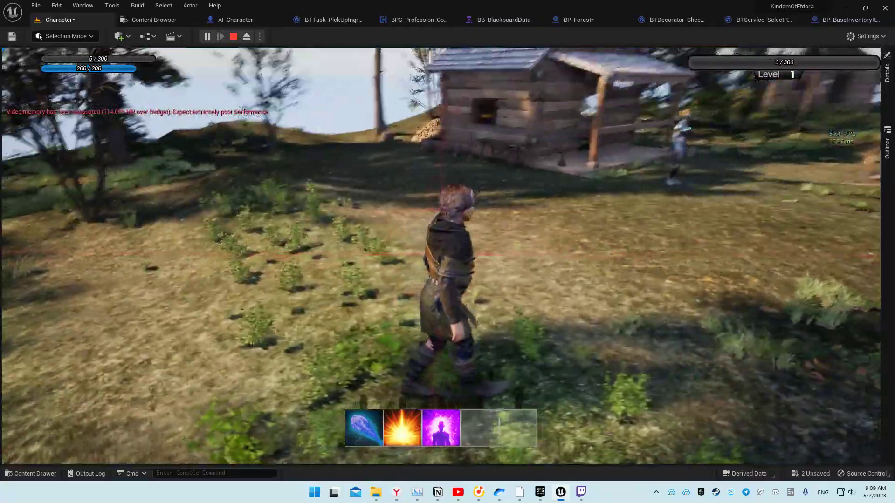
pyautogui.press('w')
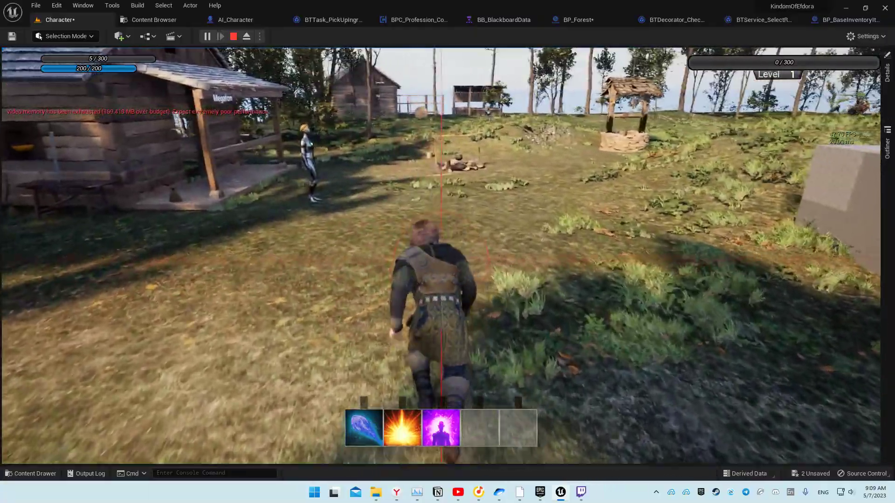
pyautogui.press('w')
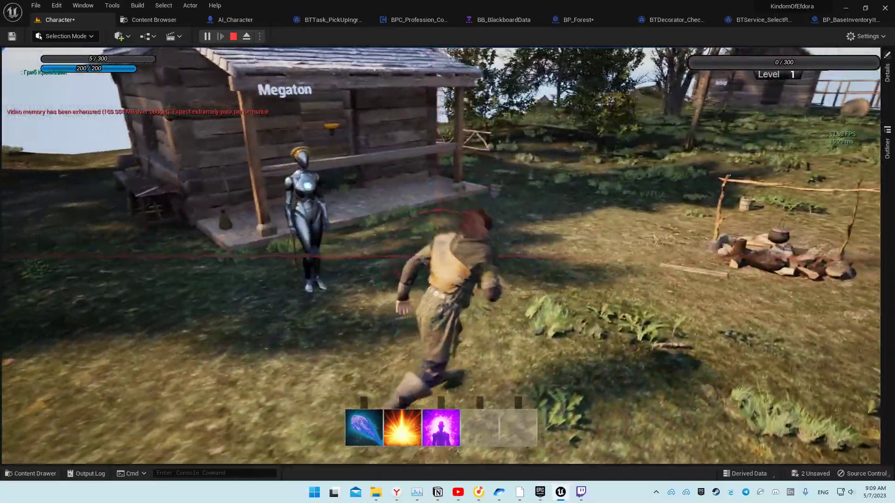
pyautogui.press('w')
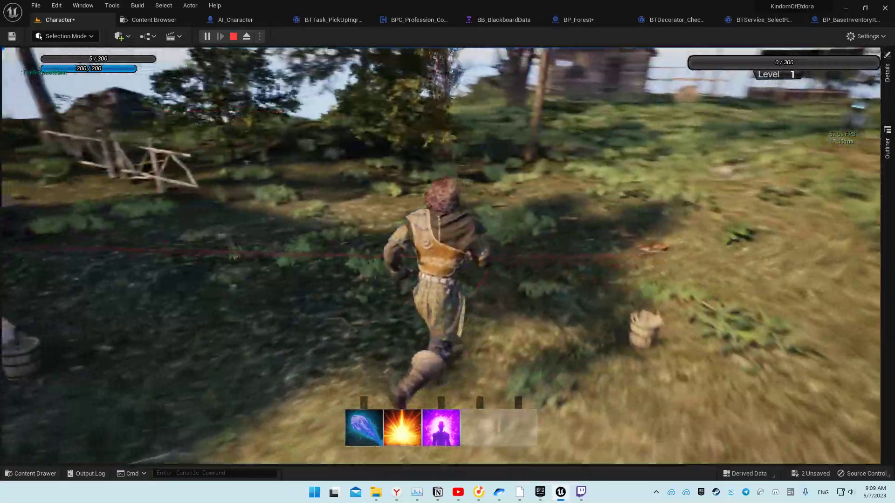
pyautogui.press('i')
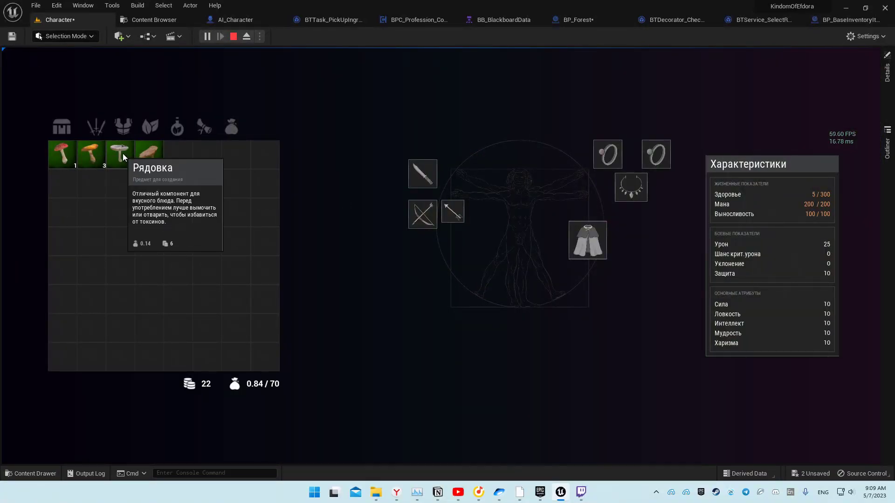
# Step: Read the details tooltip of each collected mushroom slot in the inventory
pyautogui.moveTo(96, 154)
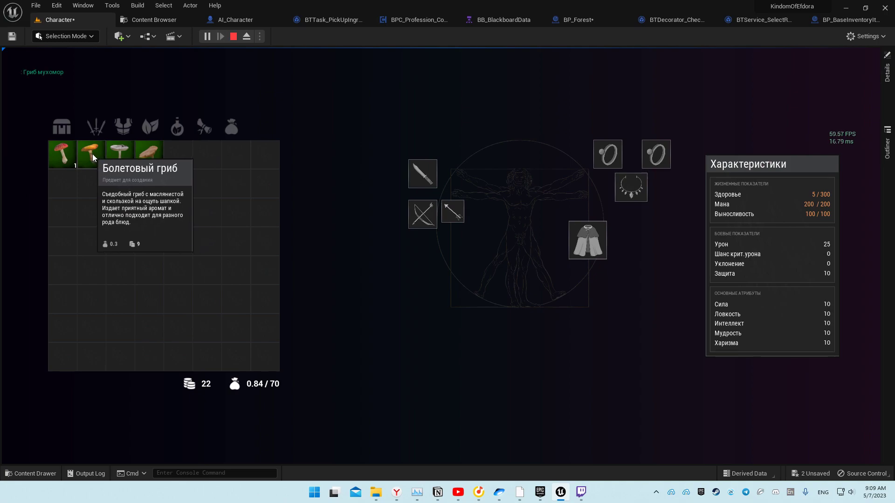
pyautogui.moveTo(63, 153)
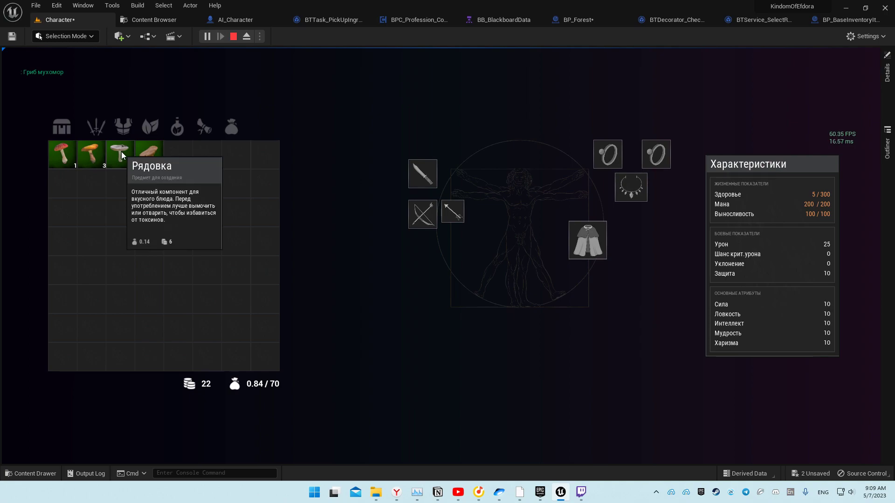
pyautogui.moveTo(149, 150)
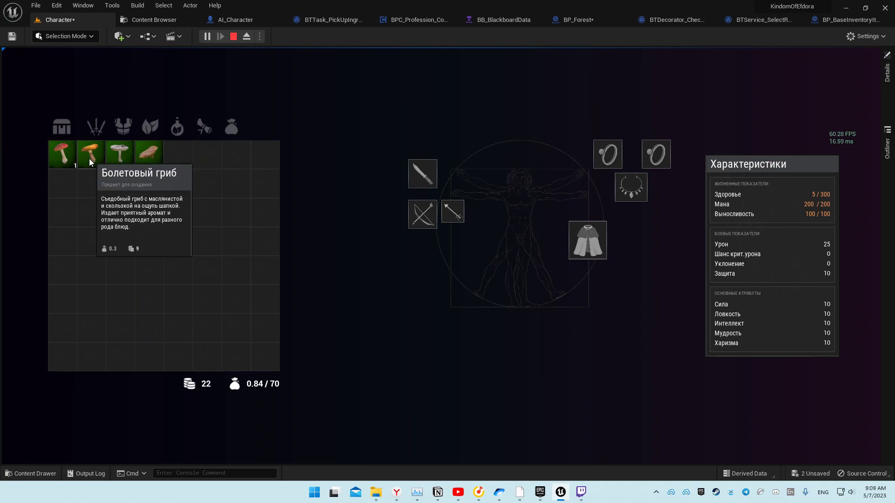
# Step: Filter the inventory to the ingredients (leaf) category, briefly checking the potions tab
pyautogui.click(150, 131)
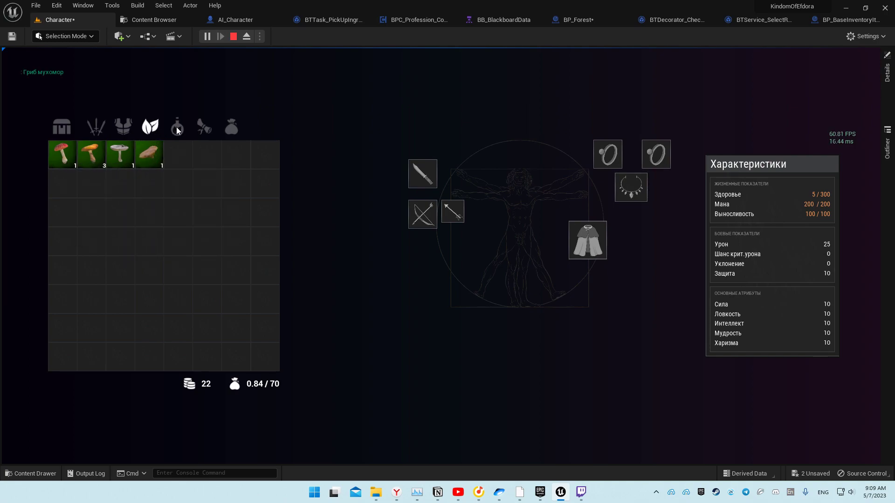
pyautogui.click(178, 131)
pyautogui.click(150, 128)
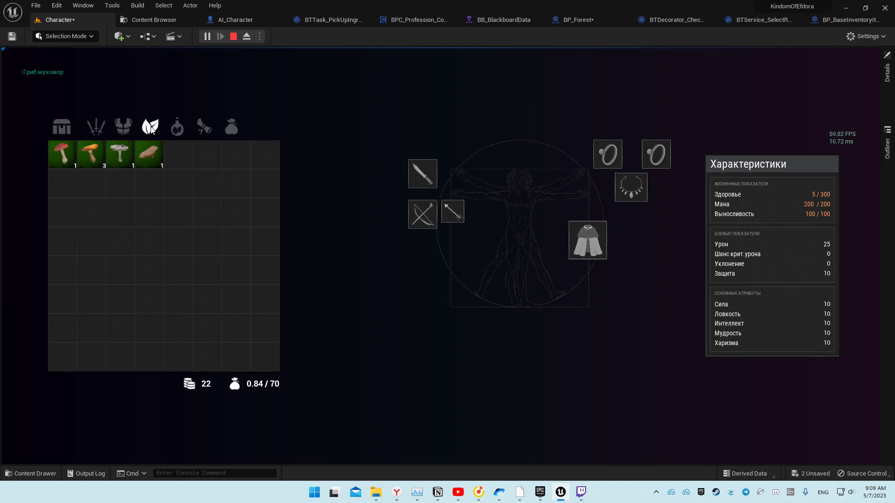